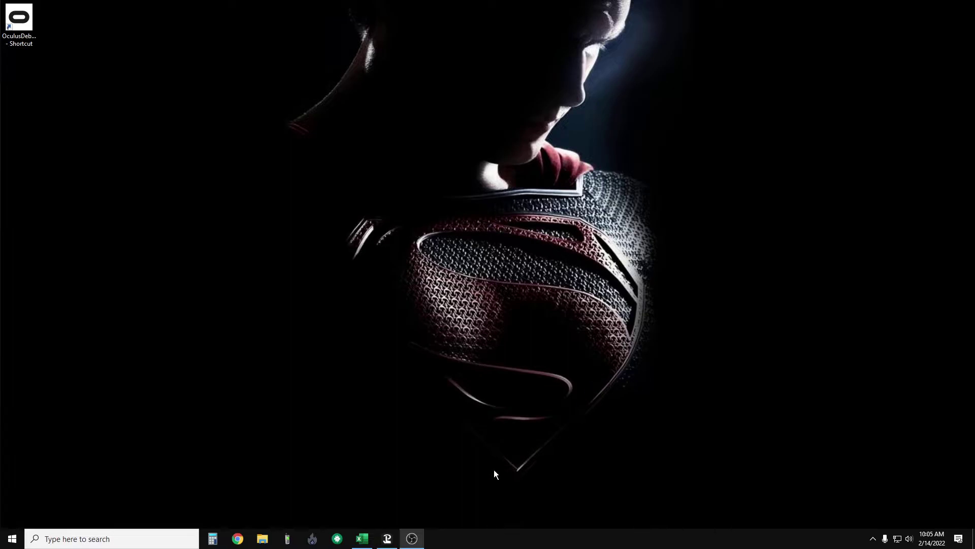
Step: Launch VoiceAttack from the Windows Start menu
left_click(11, 539)
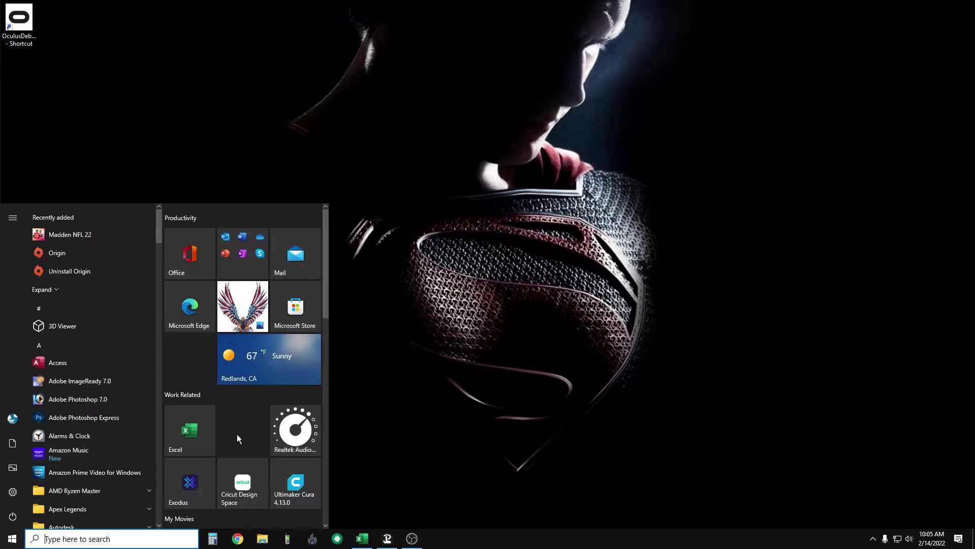
scroll(237, 434, "down", 3)
scroll(228, 472, "down", 2)
left_click(252, 411)
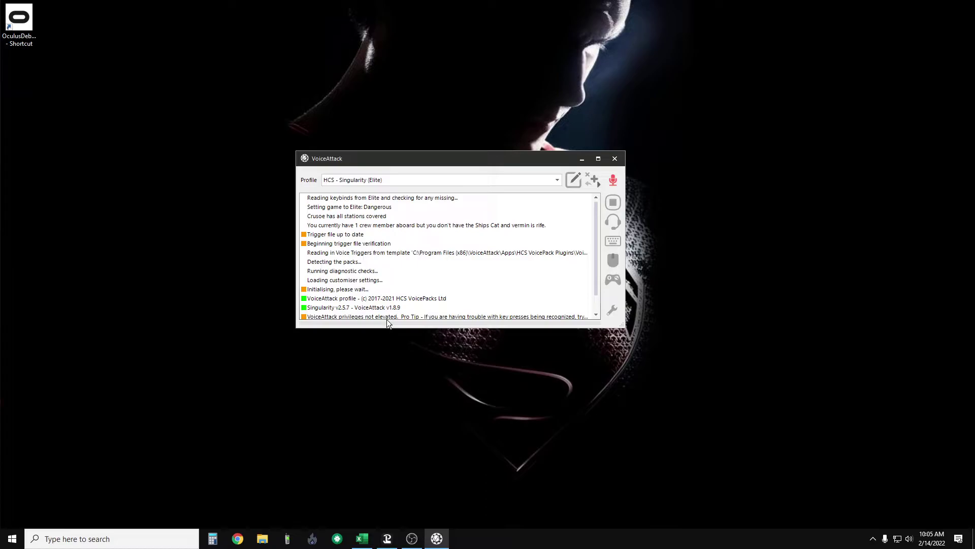
right_click(909, 539)
left_click(864, 506)
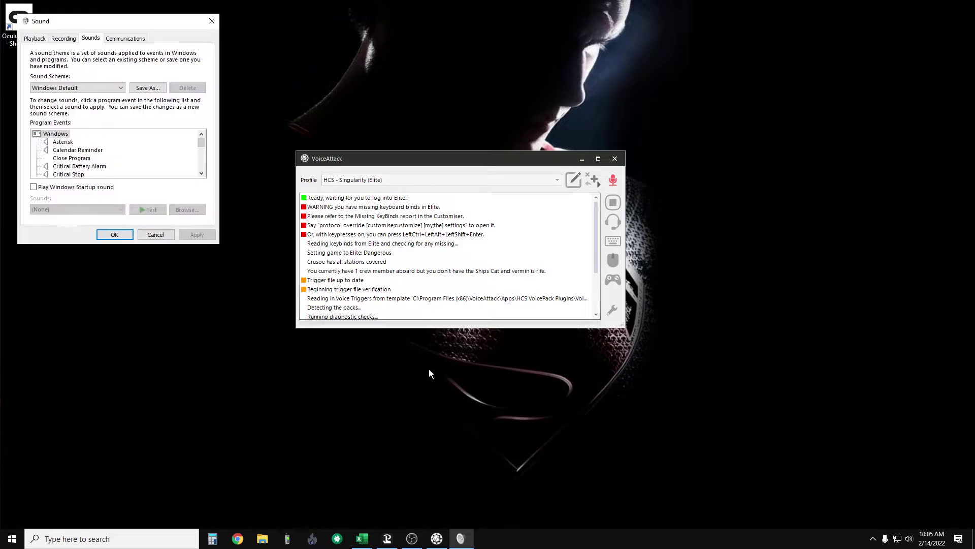
left_click(65, 38)
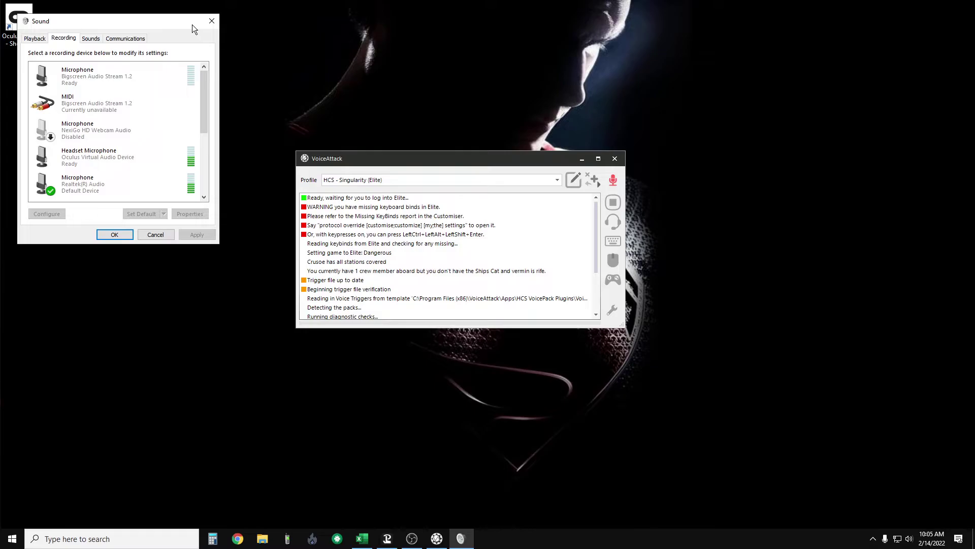
left_click(215, 22)
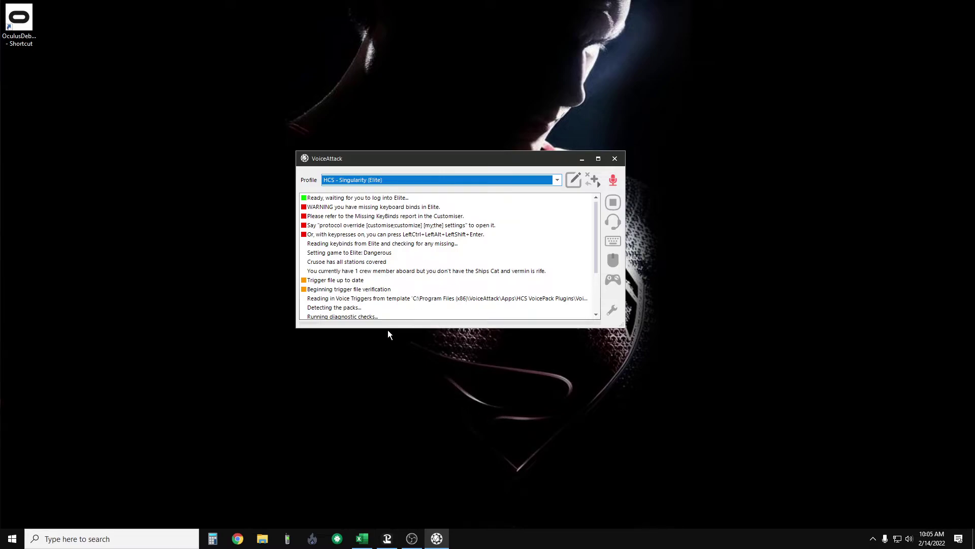
left_click(612, 180)
Step: Open VoiceAttack Options and view the Audio tab's device settings
left_click(612, 309)
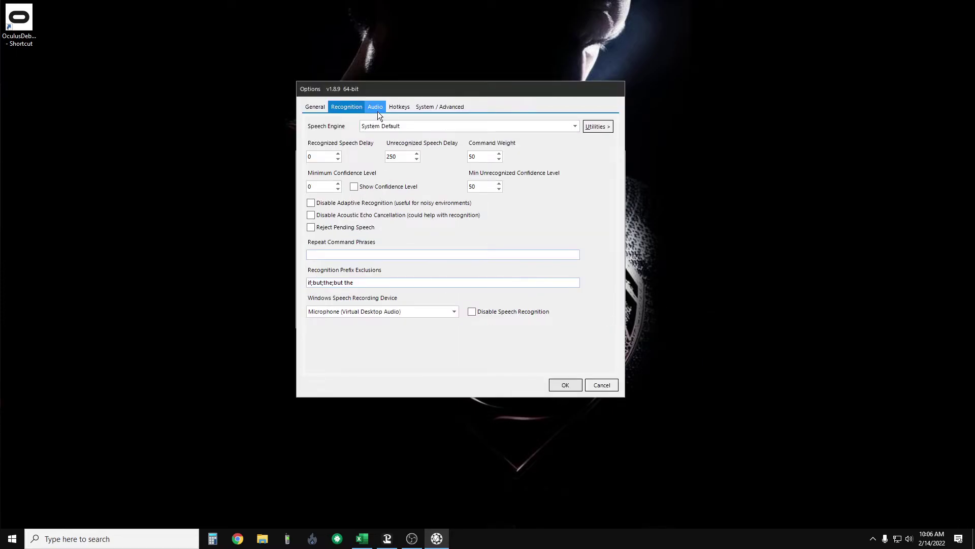
left_click(377, 109)
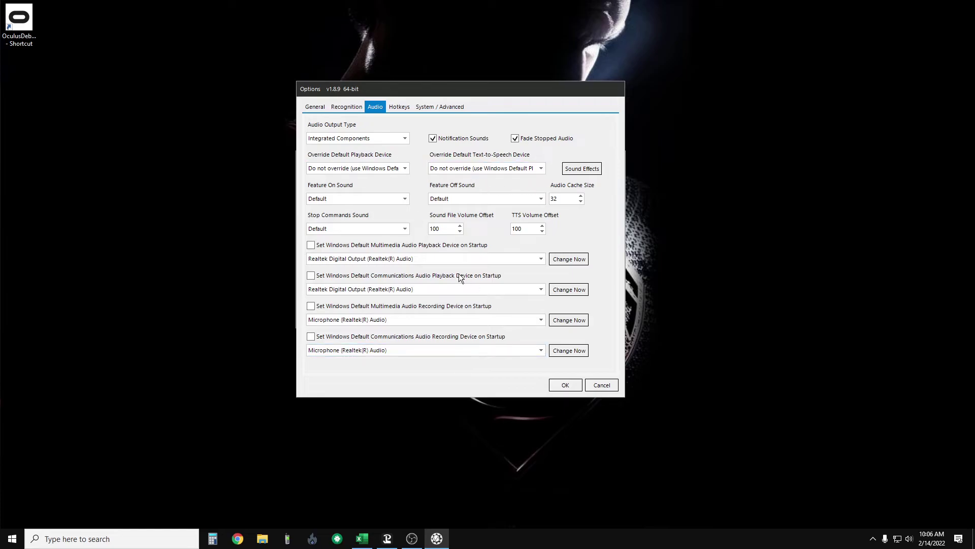
Step: On the Recognition tab, choose Microphone (Realtek(R) Audio) as the Windows Speech Recording Device
left_click(351, 106)
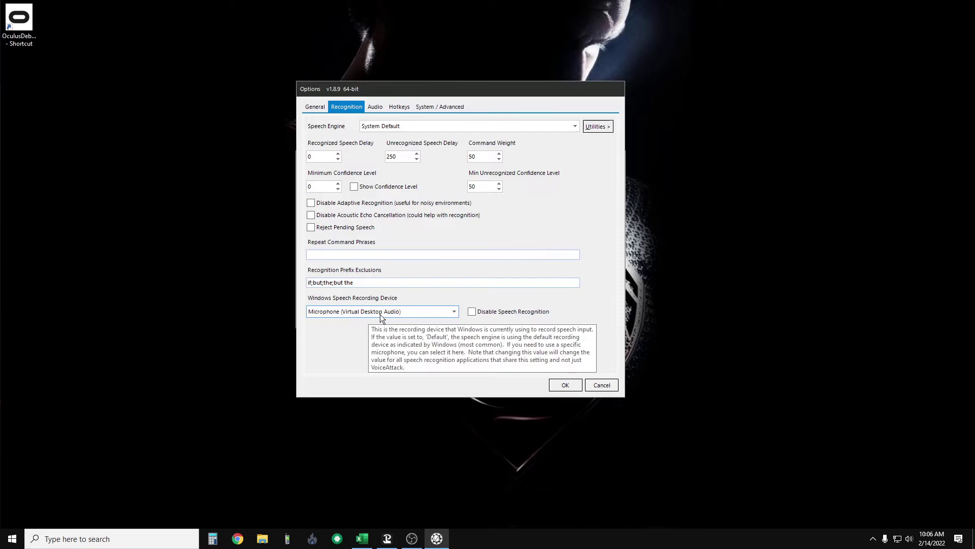
left_click(414, 311)
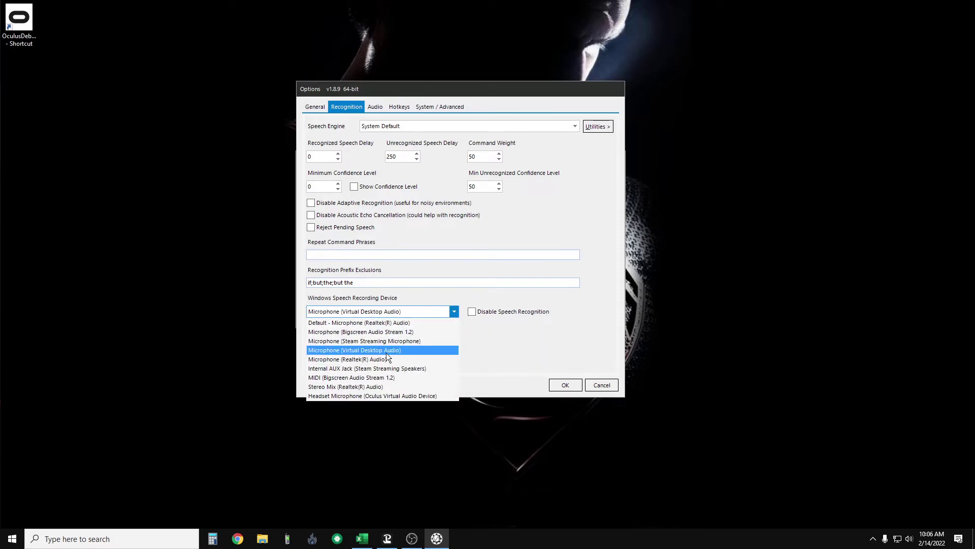
left_click(350, 359)
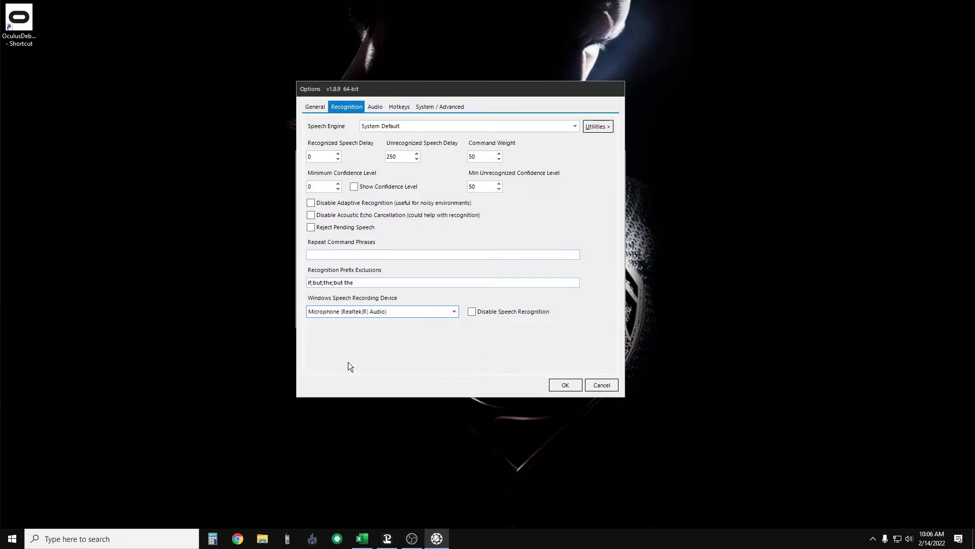
Step: Confirm the Options dialog with OK to apply the Realtek recording device
left_click(564, 385)
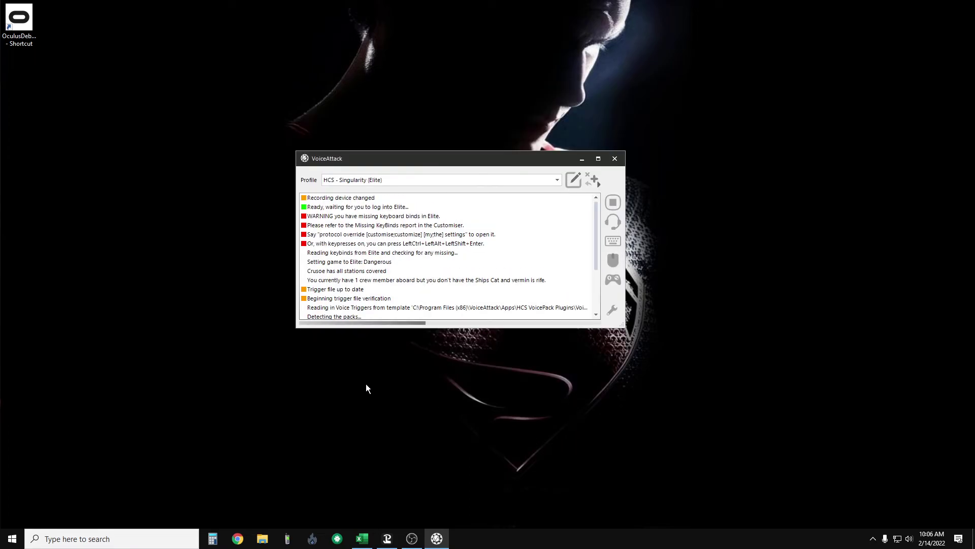